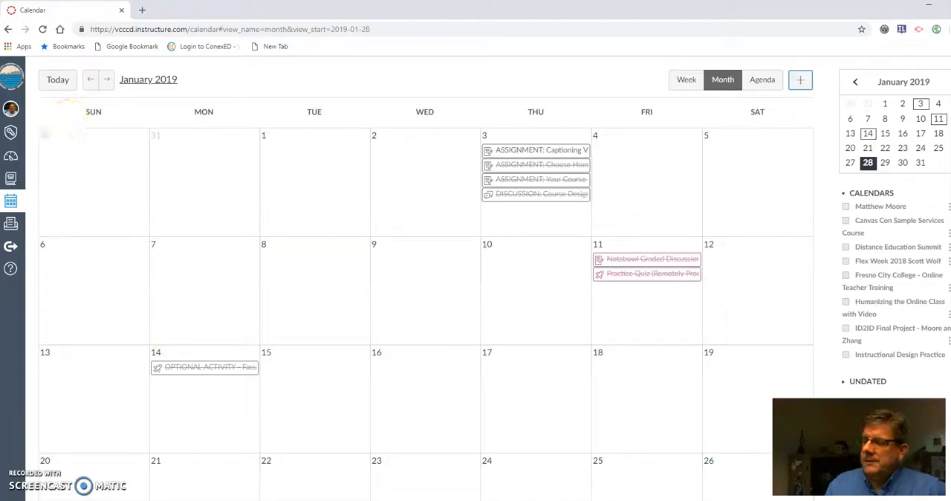
Step: Start a new calendar event and compare the event types, ending on the Appointment Group type
{"action": "left_click", "coordinate": [801, 83]}
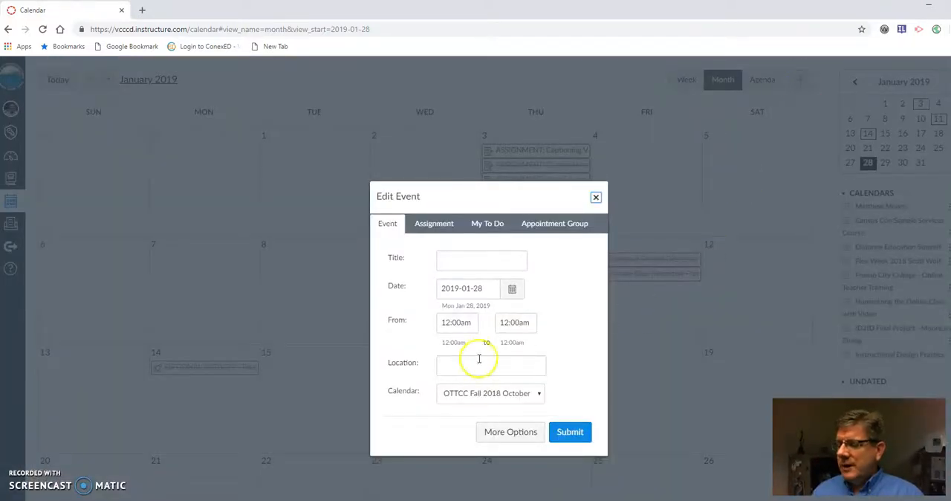
{"action": "left_click_drag", "start_coordinate": [466, 204], "coordinate": [458, 117]}
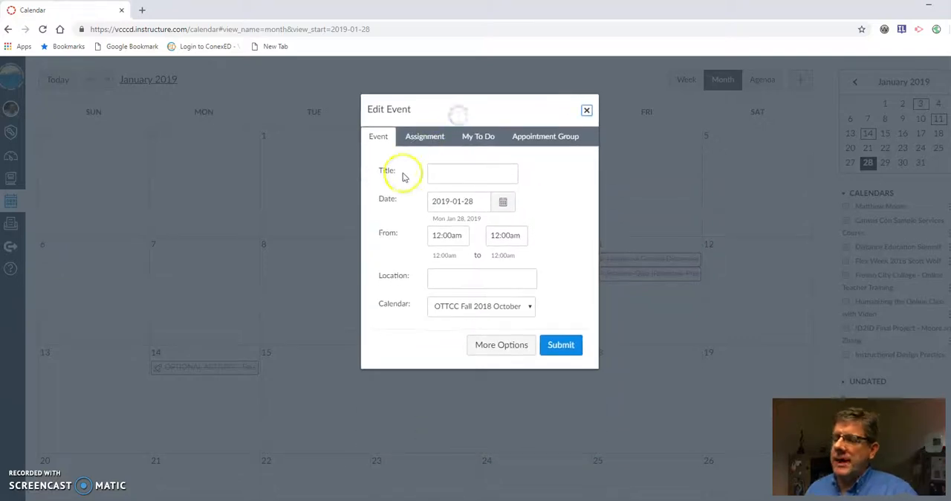
{"action": "left_click", "coordinate": [414, 137]}
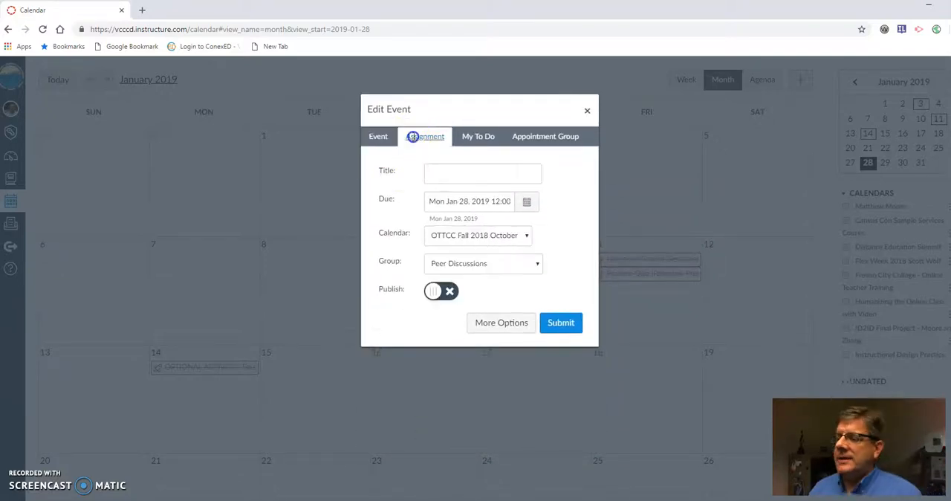
{"action": "left_click", "coordinate": [462, 134]}
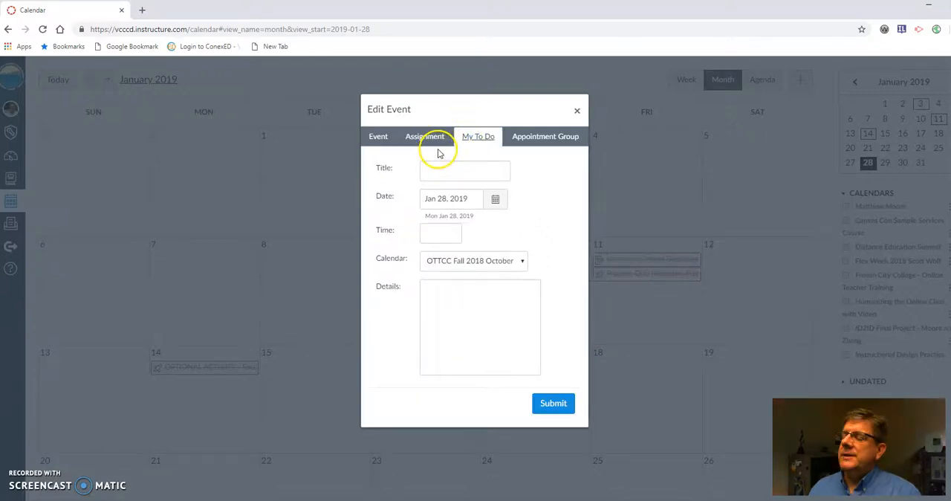
{"action": "left_click", "coordinate": [567, 142]}
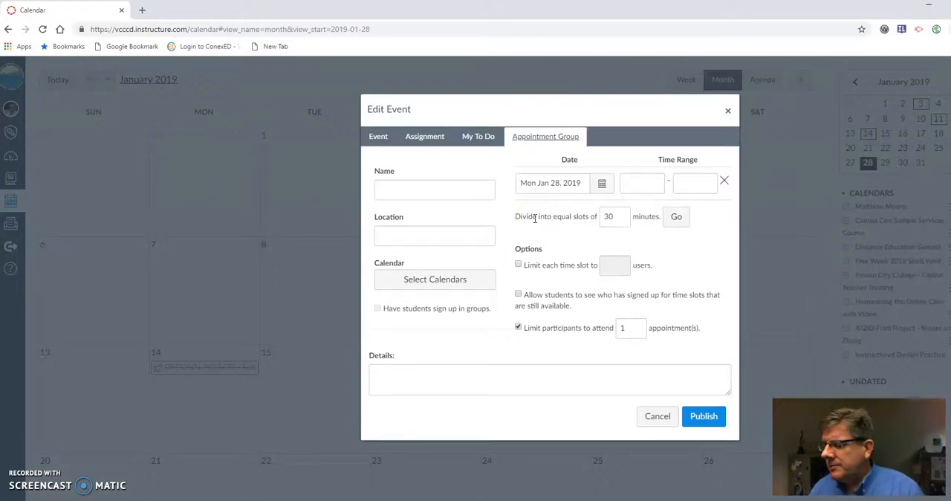
Step: Name the appointment group Office Hours and set its location to Online
{"action": "left_click", "coordinate": [402, 192]}
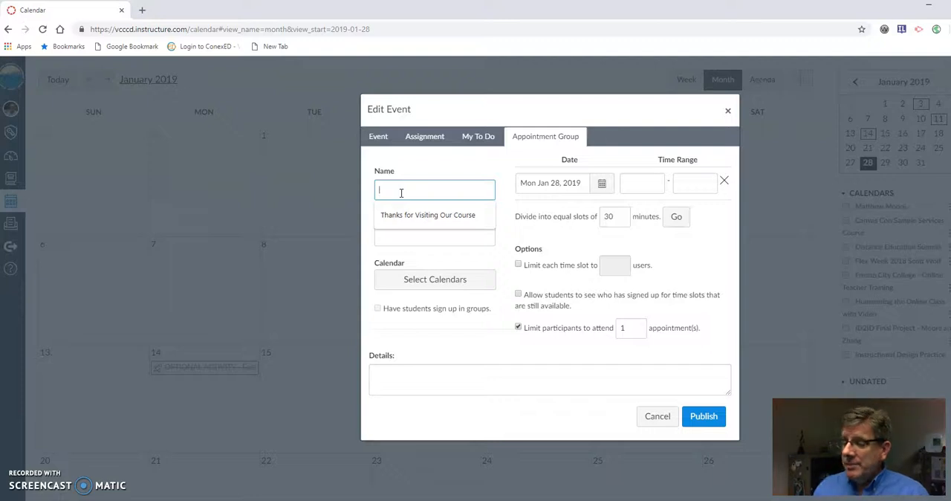
{"action": "type", "text": "Office Hours"}
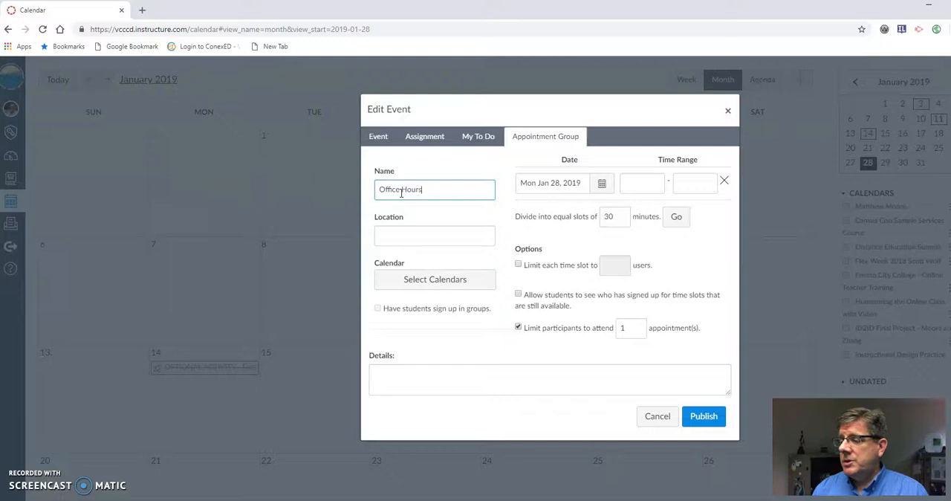
{"action": "left_click", "coordinate": [408, 238]}
{"action": "type", "text": "Online"}
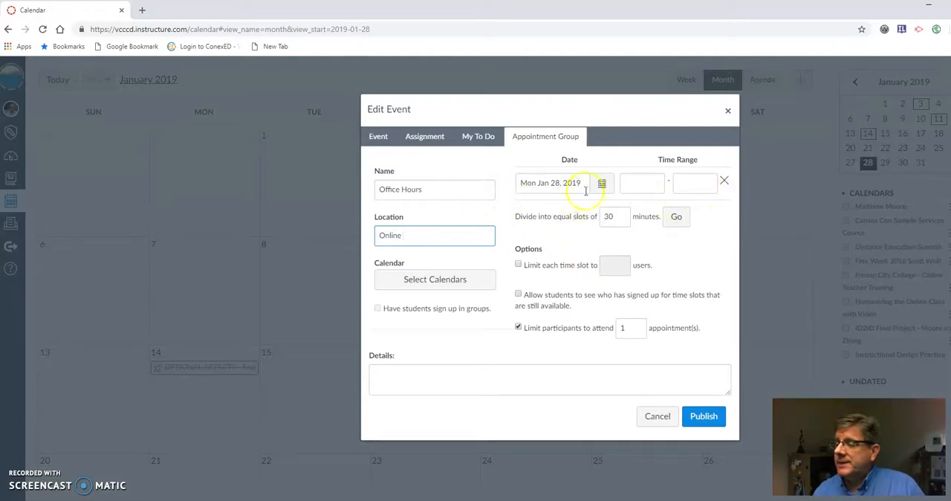
Step: Set a time range of 4:00pm to 5:00pm on Jan 28, 2019 and divide it into 30-minute slots
{"action": "left_click", "coordinate": [634, 182]}
{"action": "type", "text": "4"}
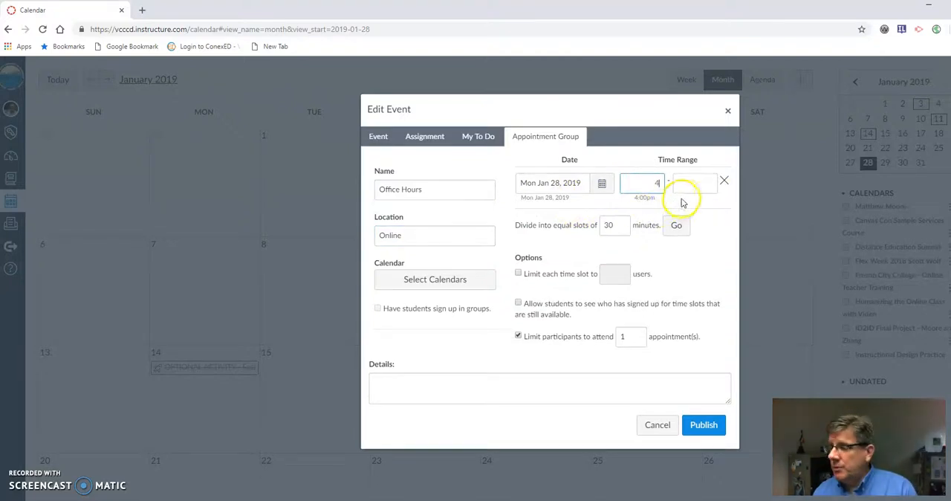
{"action": "left_click", "coordinate": [688, 180]}
{"action": "type", "text": "5"}
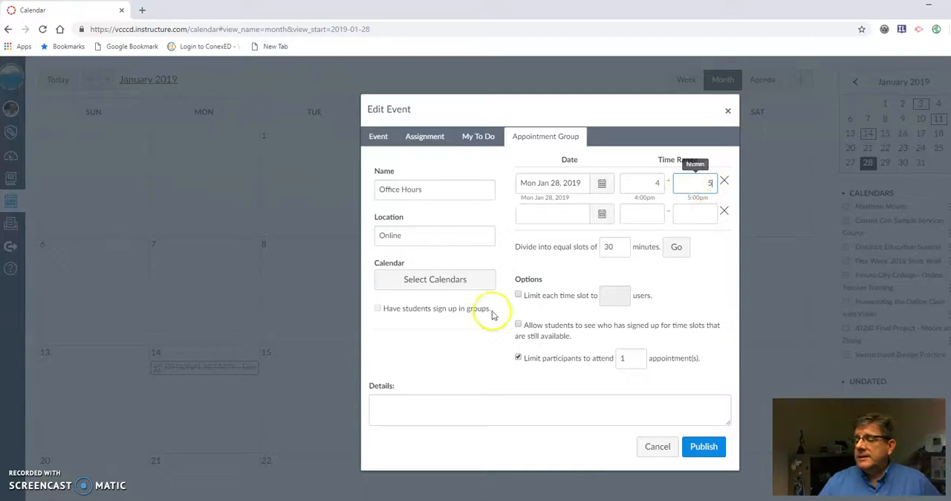
{"action": "left_click_drag", "start_coordinate": [521, 253], "coordinate": [605, 244]}
{"action": "left_click", "coordinate": [622, 235]}
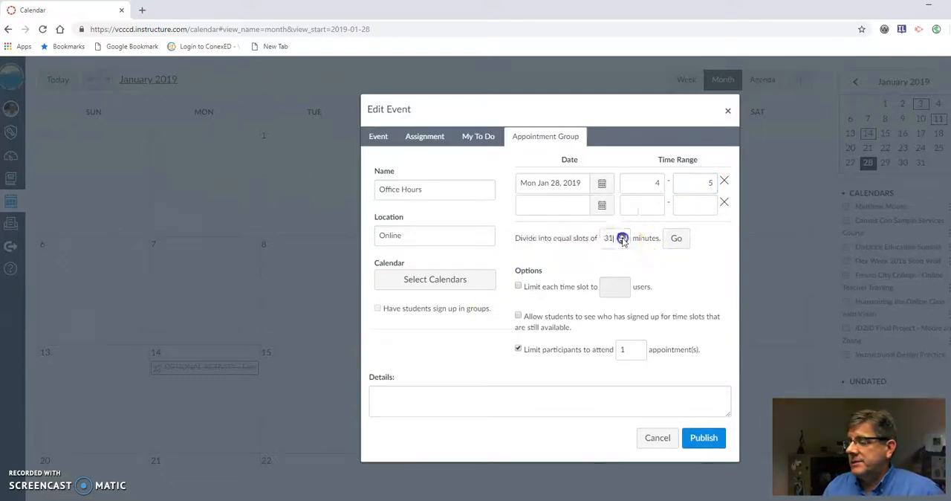
{"action": "left_click", "coordinate": [622, 241]}
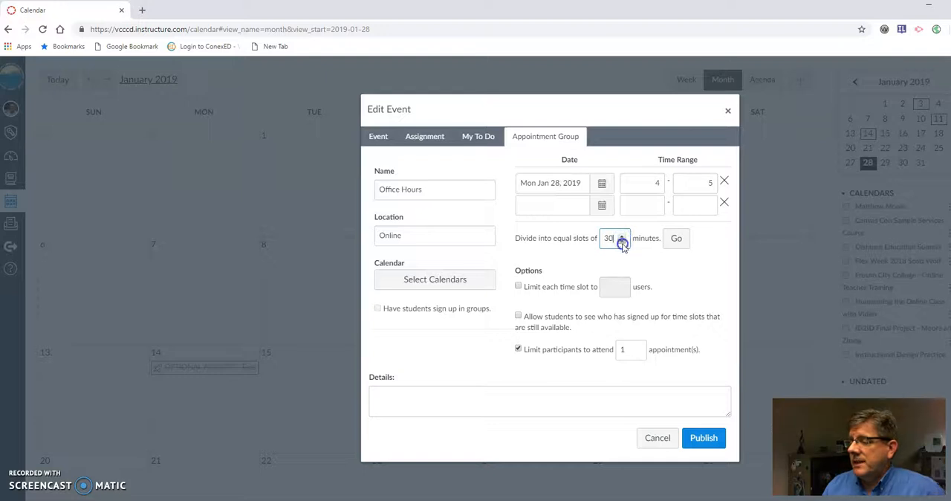
{"action": "left_click", "coordinate": [677, 237]}
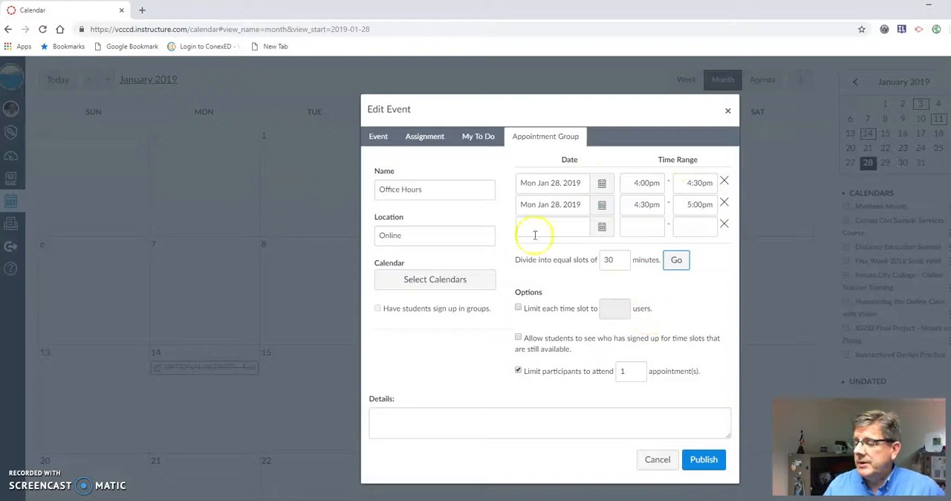
Step: Limit each time slot to 3 users, let students see who signed up, and remove the per-participant appointment limit
{"action": "left_click", "coordinate": [518, 308]}
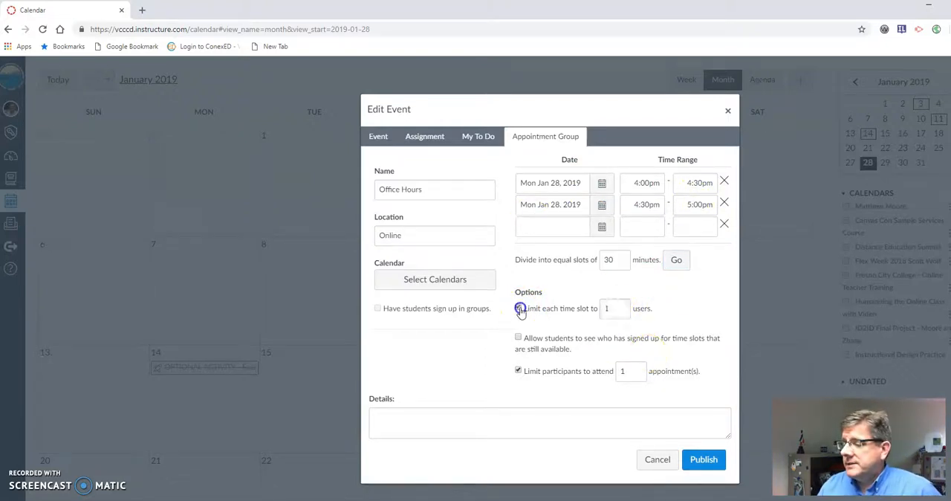
{"action": "left_click", "coordinate": [621, 307]}
{"action": "left_click", "coordinate": [621, 307]}
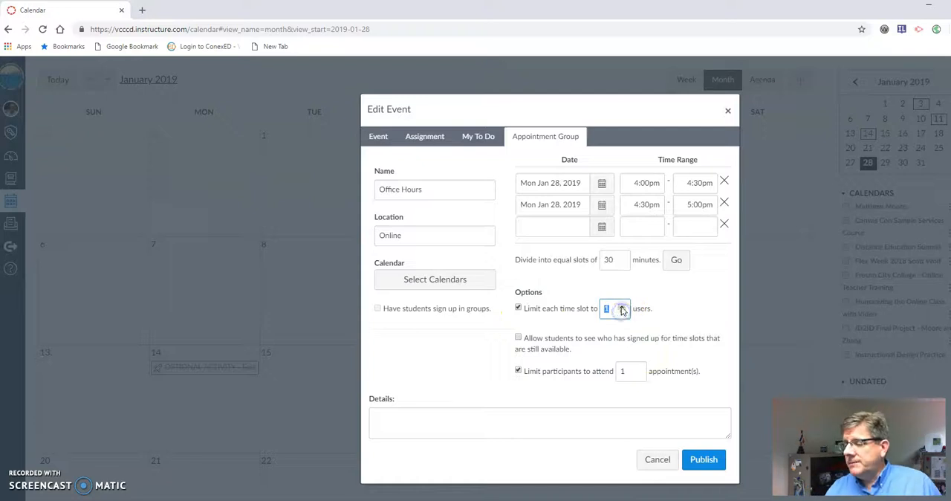
{"action": "left_click", "coordinate": [673, 312]}
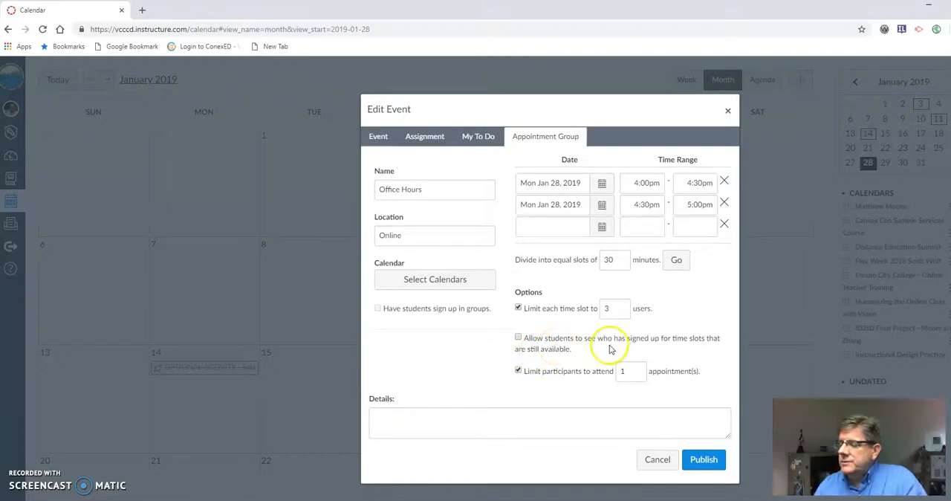
{"action": "left_click", "coordinate": [518, 339]}
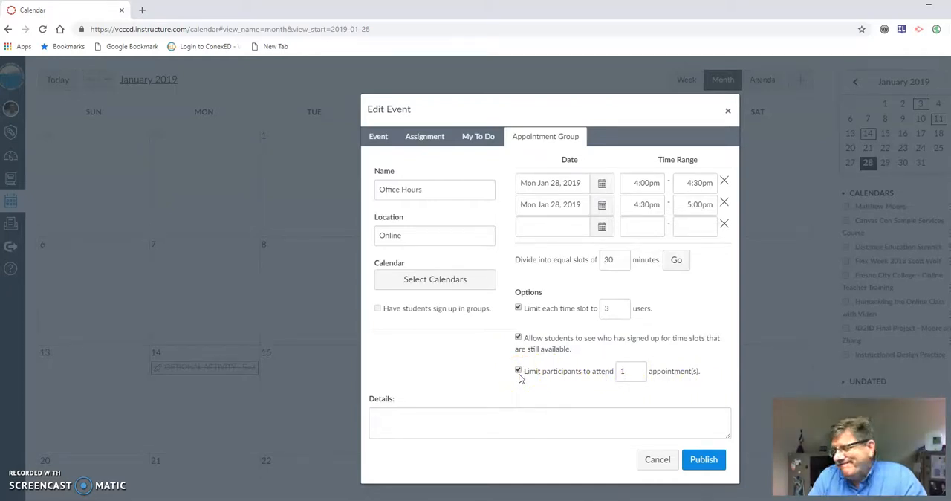
{"action": "left_click", "coordinate": [517, 371]}
Step: Enter the details text "This is just a test of the appointment system"
{"action": "left_click", "coordinate": [485, 412]}
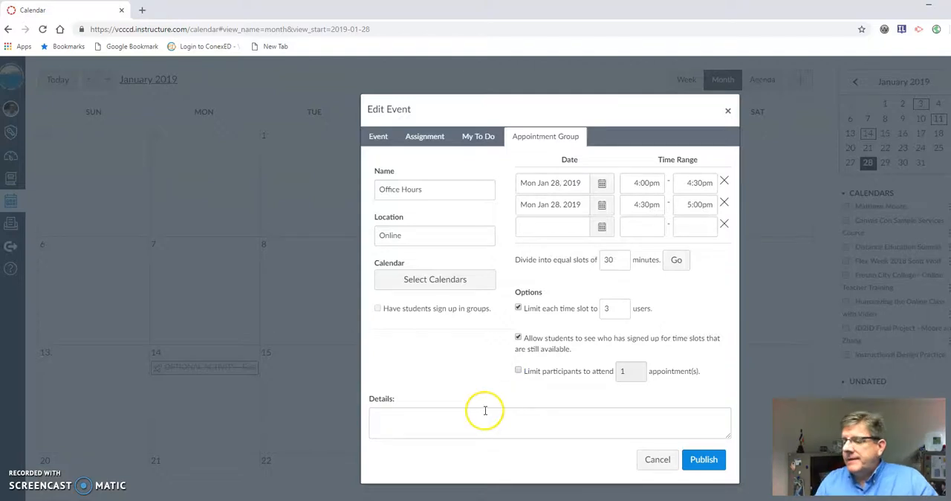
{"action": "type", "text": "This is just a teas"}
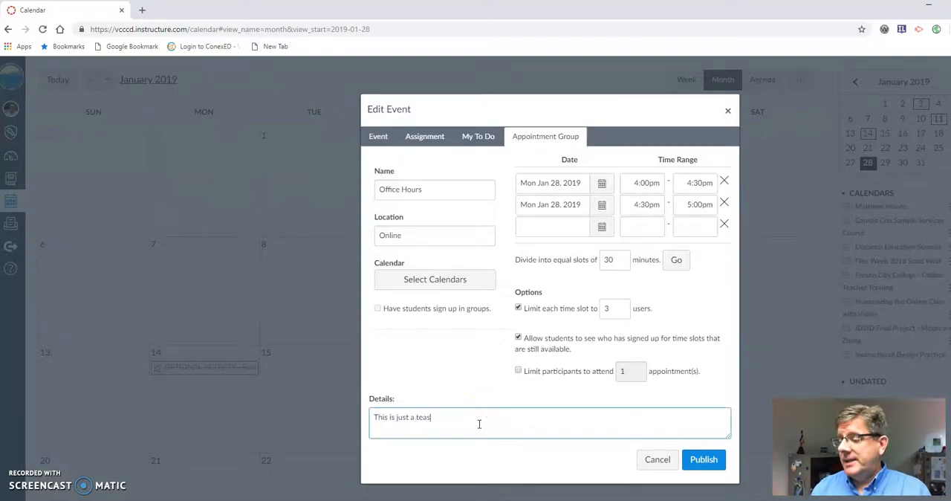
{"action": "type", "text": "t"}
{"action": "key", "text": "BackSpace"}
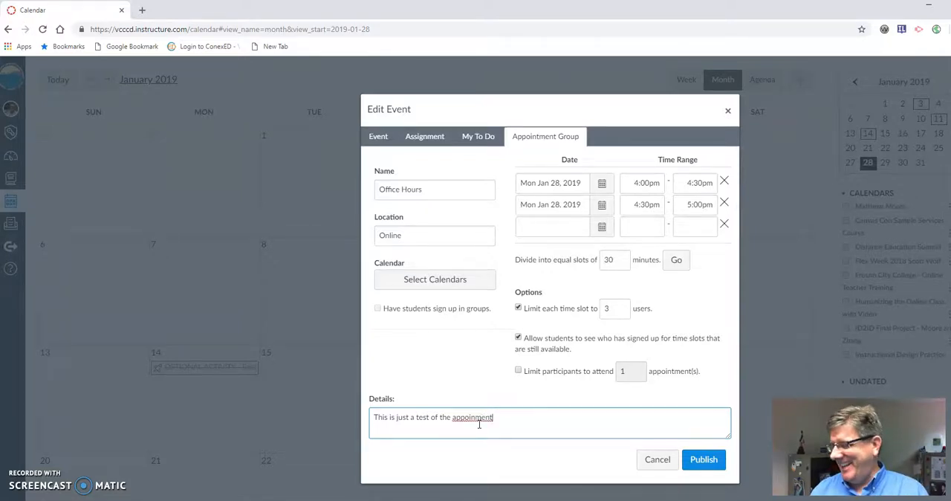
{"action": "type", "text": "ystem"}
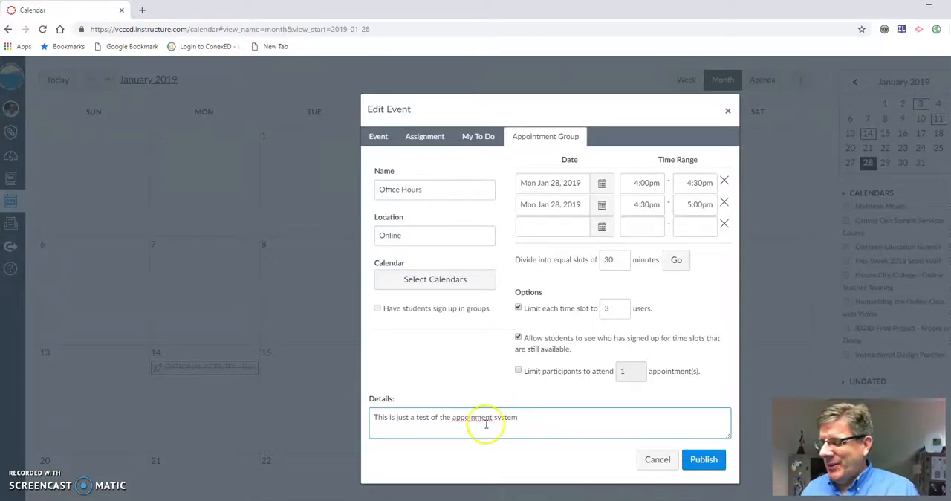
{"action": "left_click", "coordinate": [473, 417]}
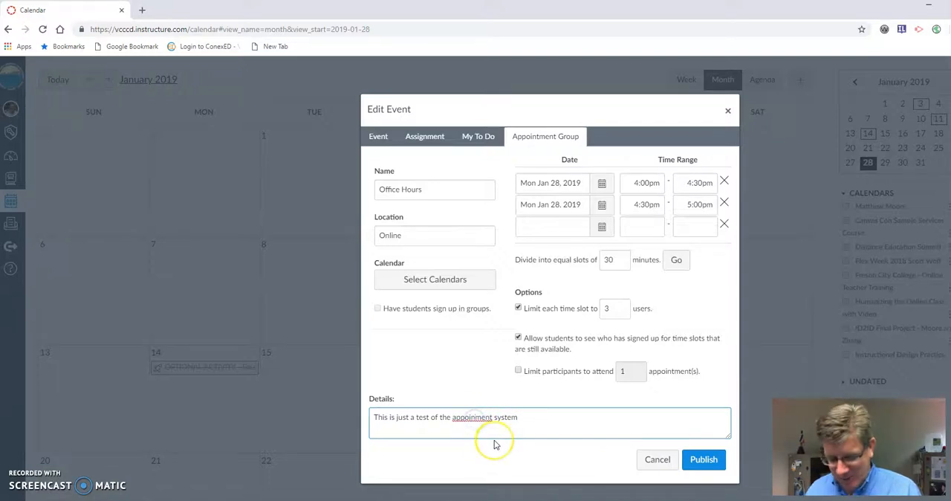
{"action": "type", "text": "t"}
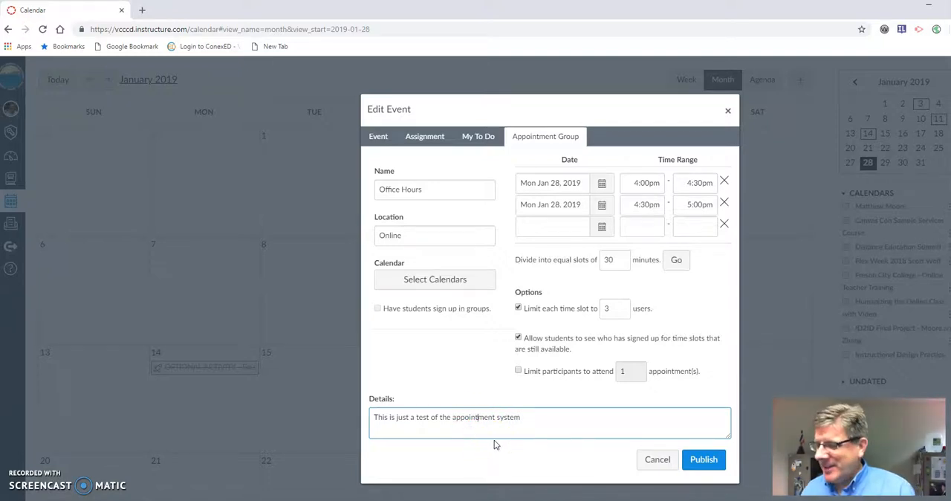
Step: Assign the appointment group to the Ventura College DE Faculty Hub calendar
{"action": "left_click", "coordinate": [457, 279]}
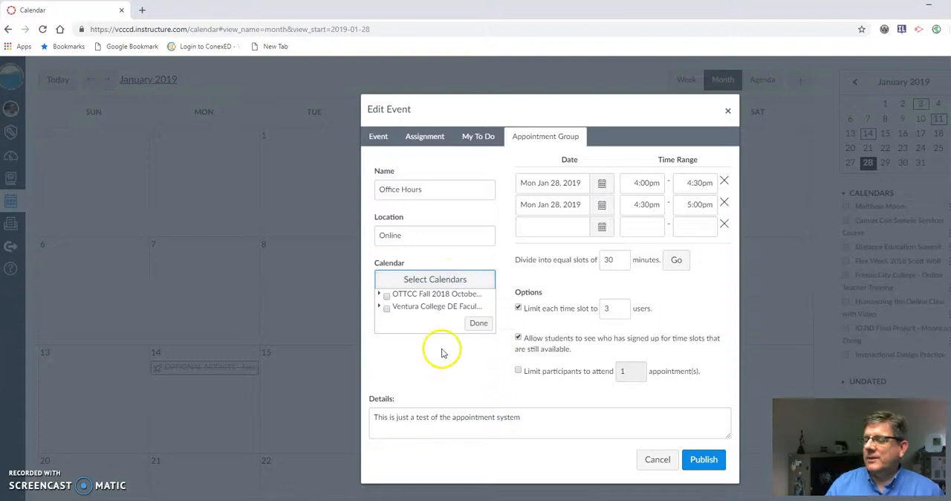
{"action": "left_click", "coordinate": [386, 308]}
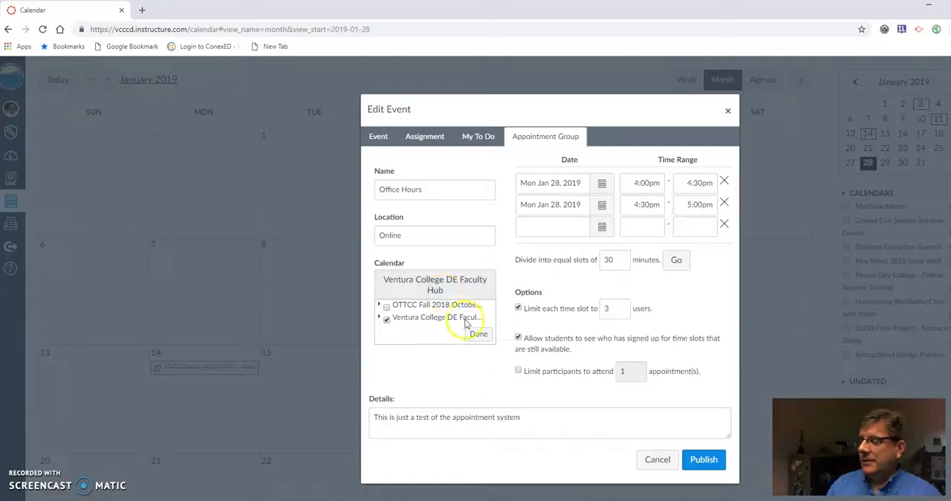
{"action": "left_click", "coordinate": [479, 335]}
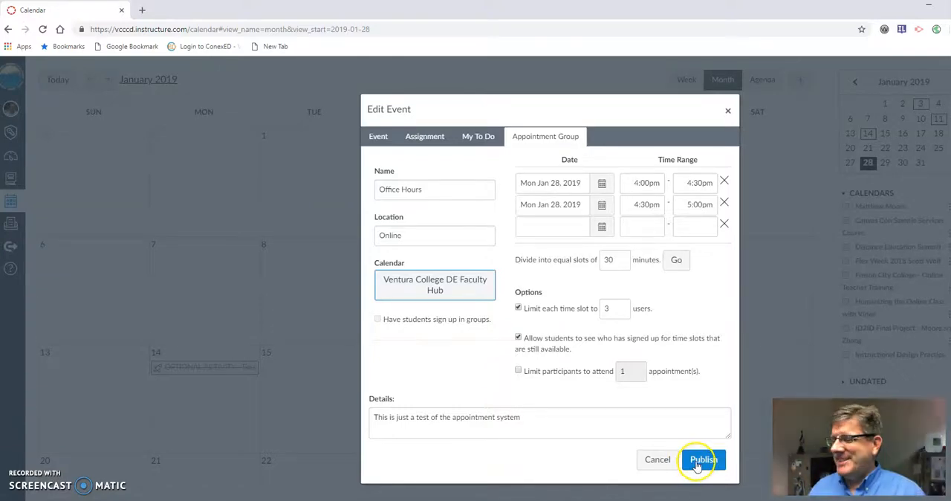
Step: Append "- Test" to the name and publish the appointment group
{"action": "left_click", "coordinate": [431, 190]}
{"action": "type", "text": "- Test"}
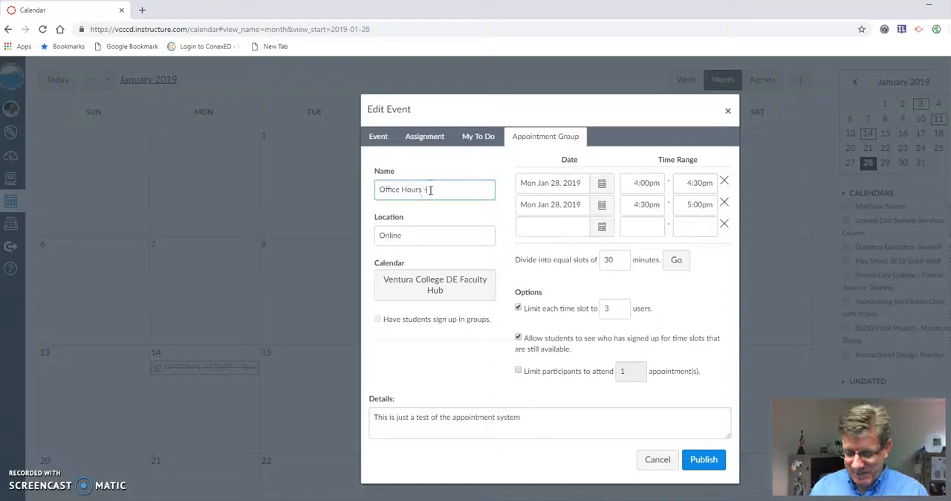
{"action": "left_click", "coordinate": [700, 462]}
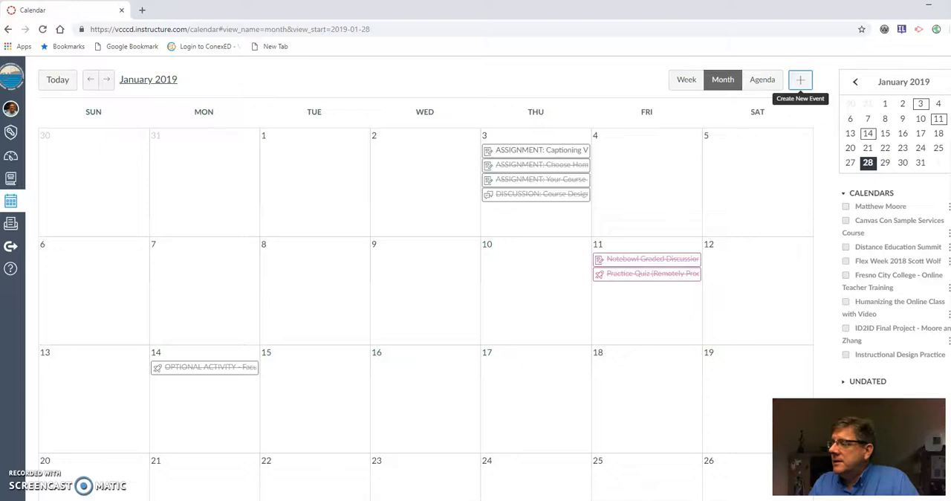
Step: Scroll the calendar to inspect the new office-hour slots on January 28
{"action": "scroll", "coordinate": [423, 260], "scroll_direction": "down", "scroll_amount": 1}
{"action": "scroll", "coordinate": [494, 260], "scroll_direction": "down", "scroll_amount": 2}
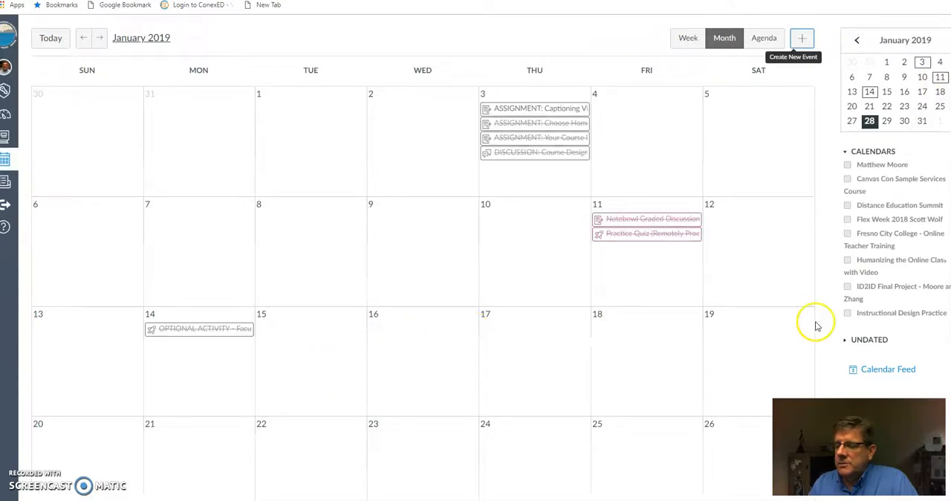
{"action": "scroll", "coordinate": [938, 208], "scroll_direction": "down", "scroll_amount": 1}
{"action": "scroll", "coordinate": [895, 237], "scroll_direction": "up", "scroll_amount": 1}
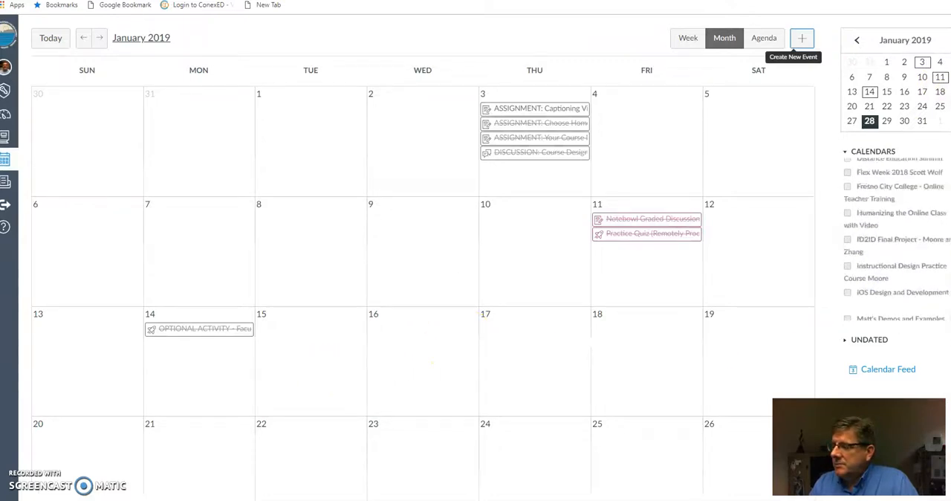
{"action": "scroll", "coordinate": [494, 260], "scroll_direction": "down", "scroll_amount": 2}
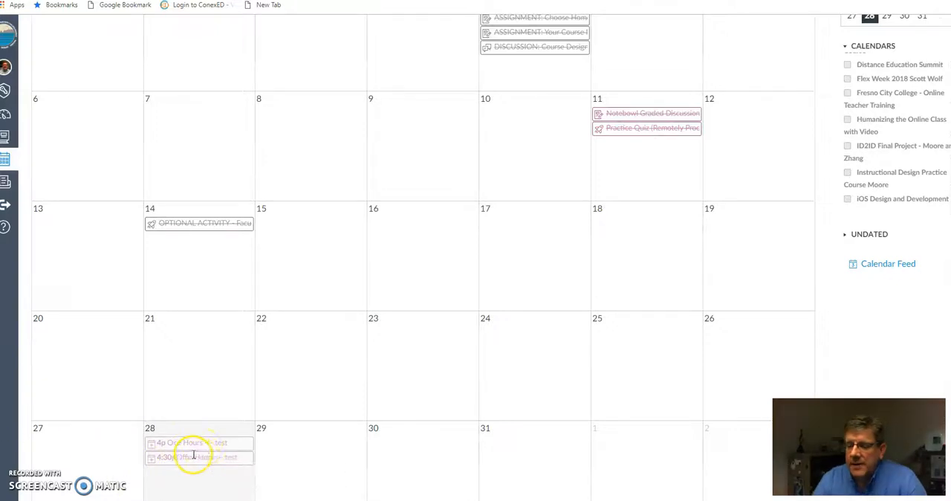
{"action": "mouse_move", "coordinate": [186, 446]}
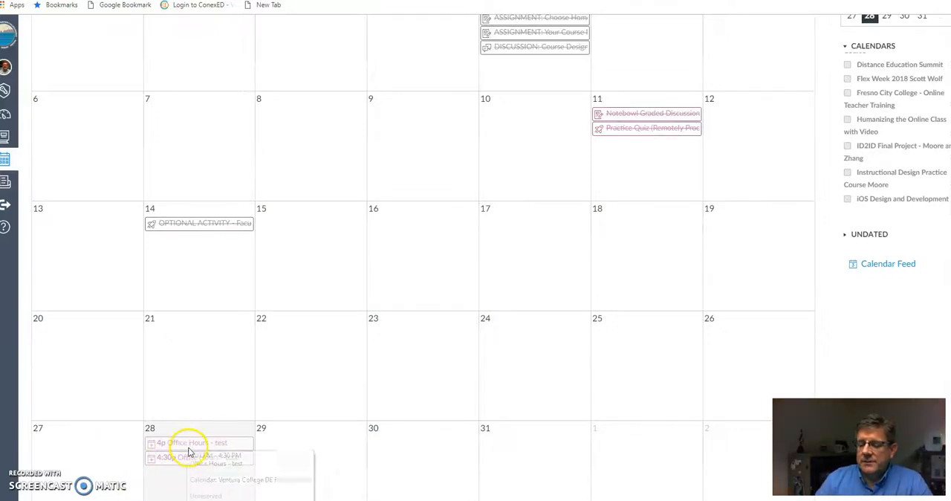